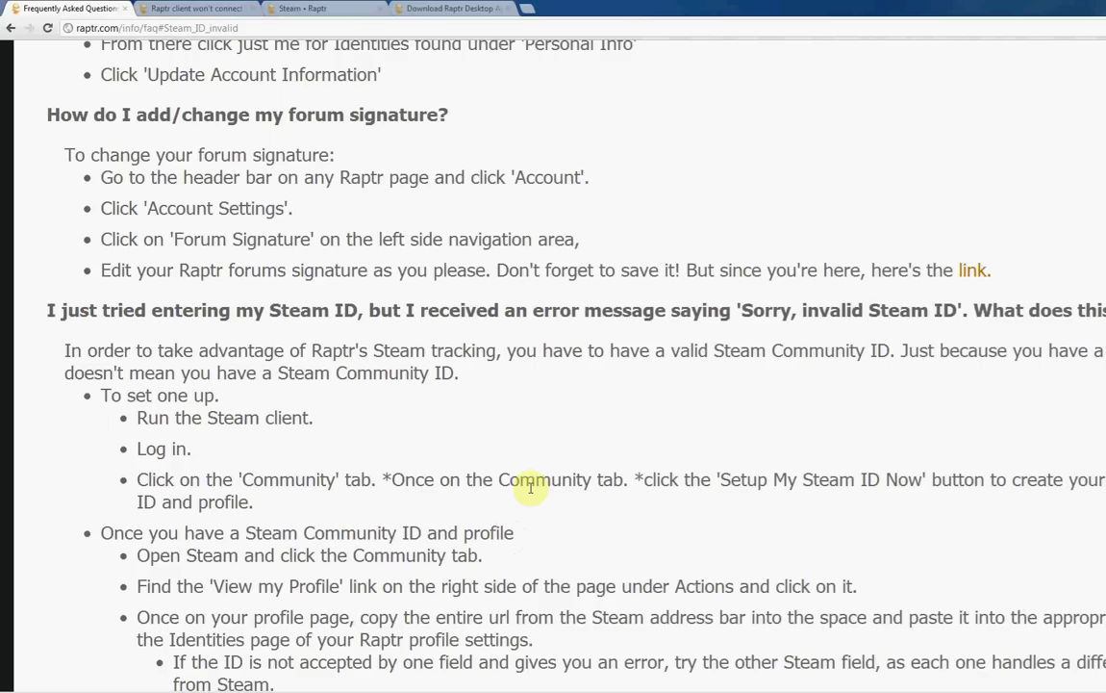
- Look at the Raptr desktop app download page, return to the FAQ and highlight the 'Sorry, invalid Steam ID' error text
left_click(460, 7)
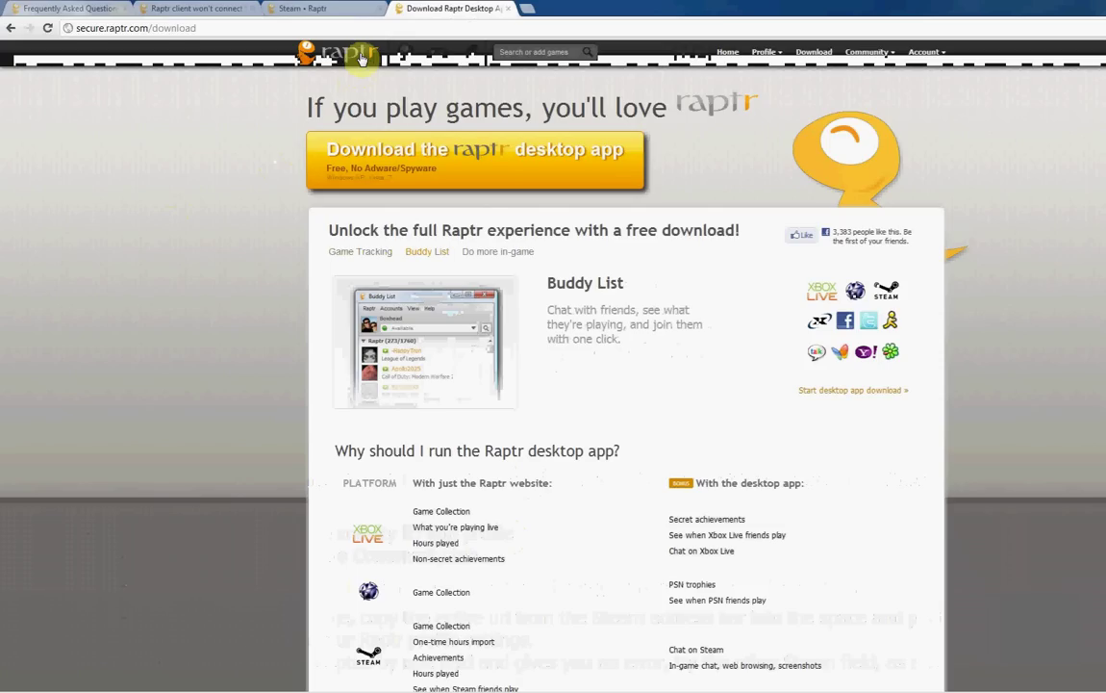
left_click(51, 12)
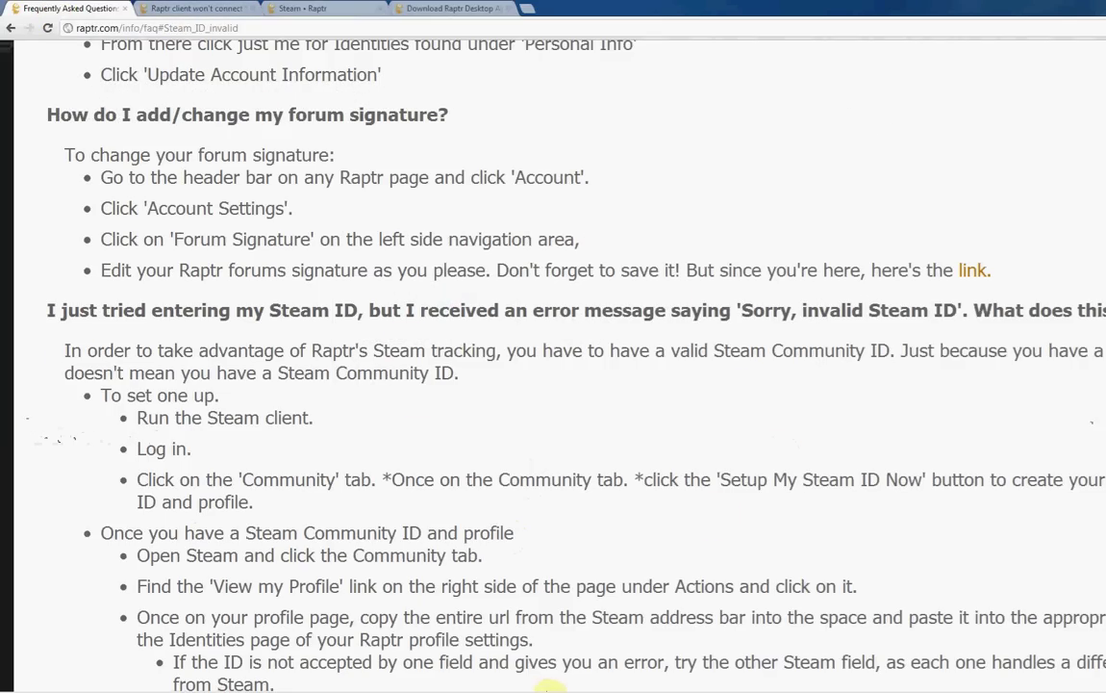
left_click_drag(591, 664, 537, 664)
left_click(654, 376)
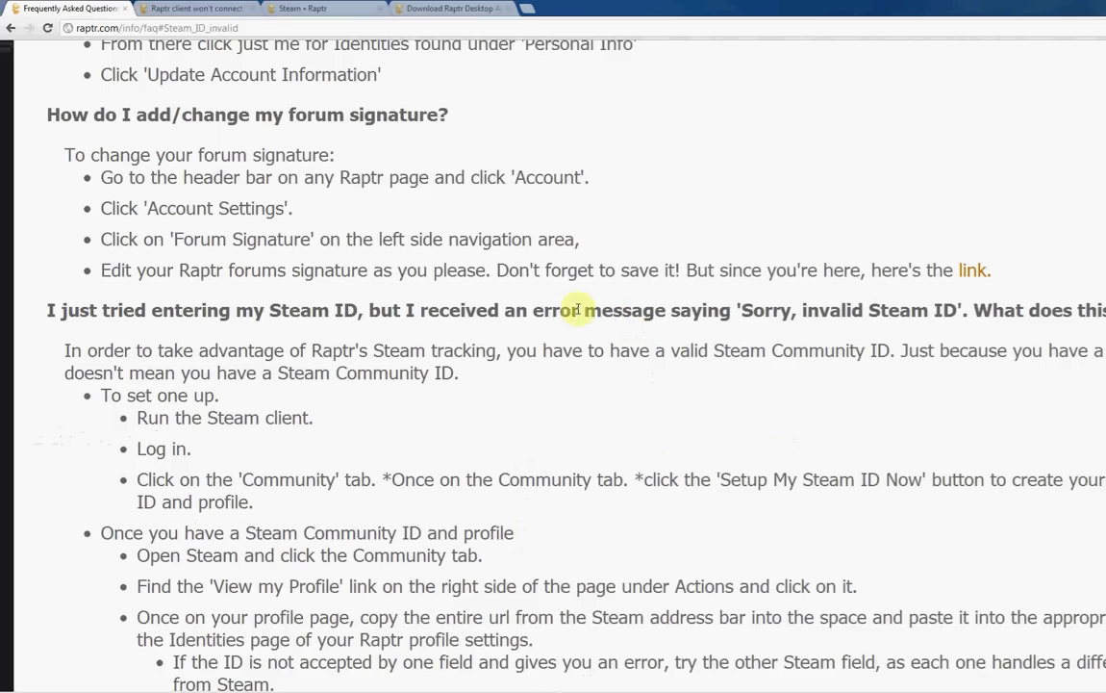
left_click_drag(532, 310, 965, 310)
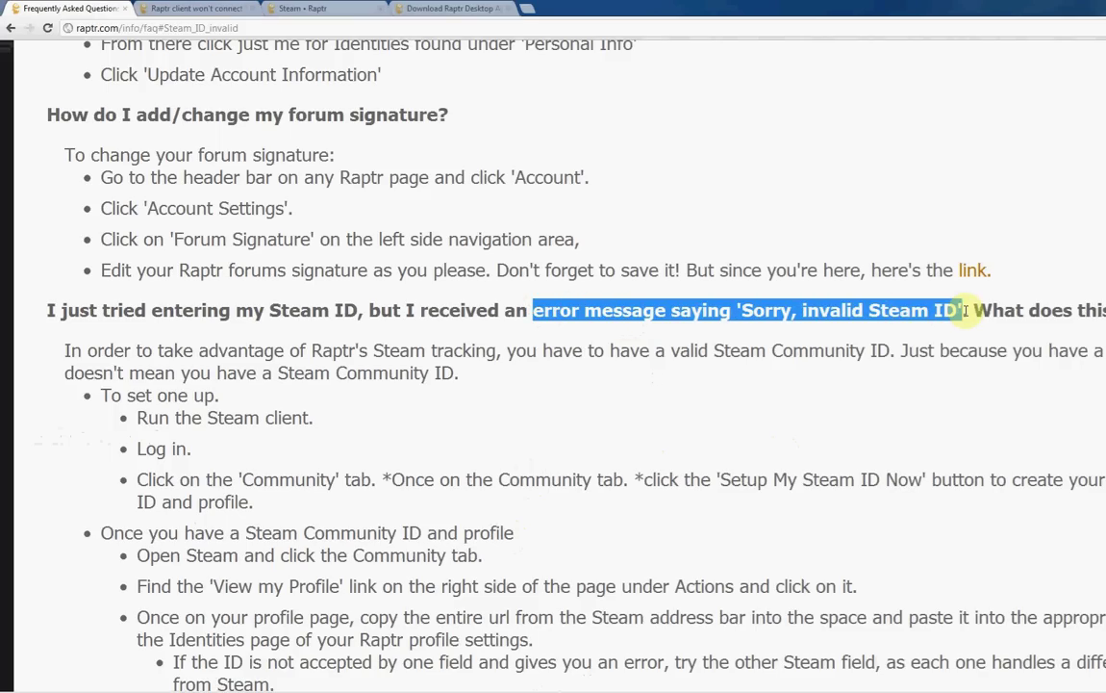
scroll(732, 385, "down", 2)
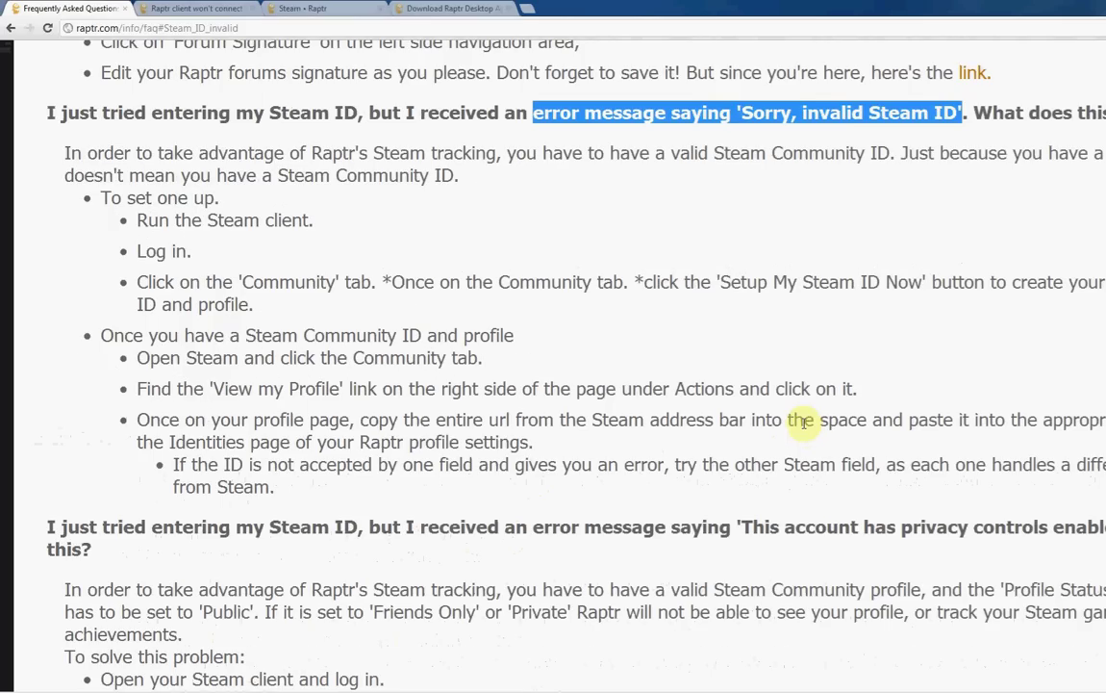
- Highlight the 'This account has privacy controls enabled' error in the FAQ and reduce the page zoom
left_click_drag(741, 526, 1059, 490)
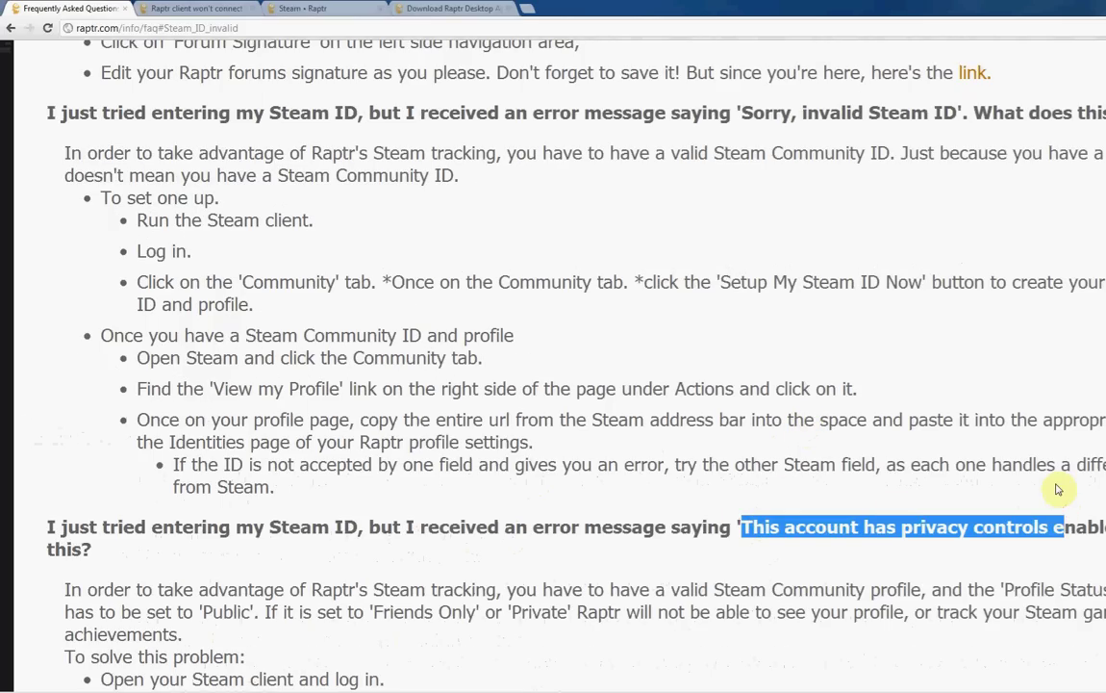
key("ctrl+minus")
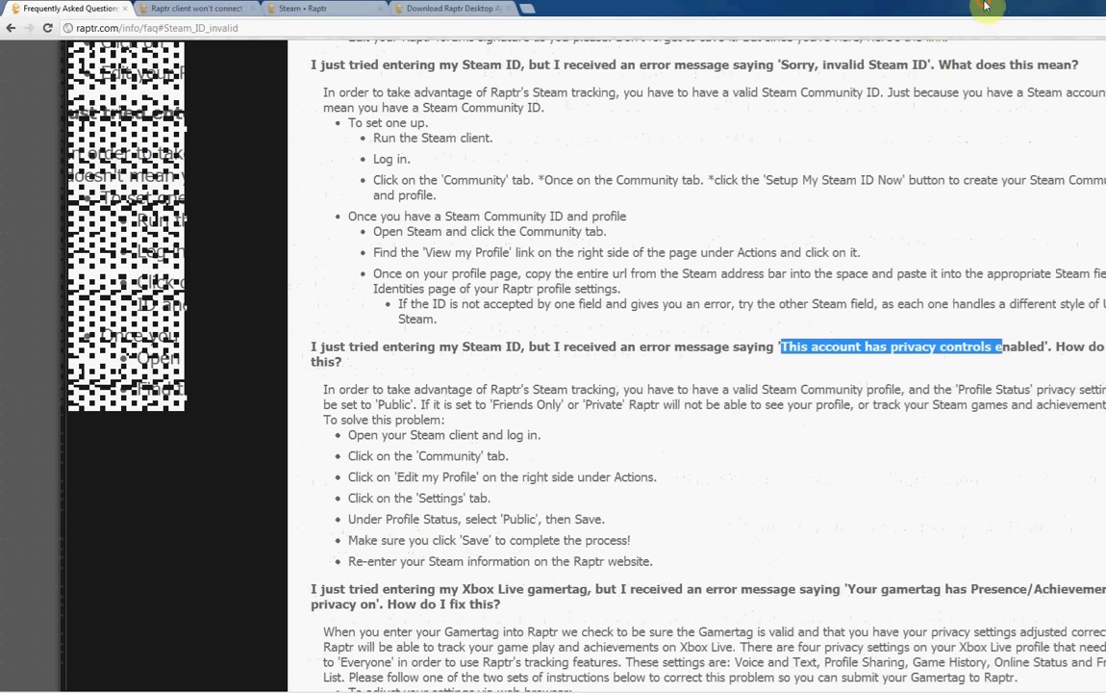
double_click(889, 9)
double_click(915, 30)
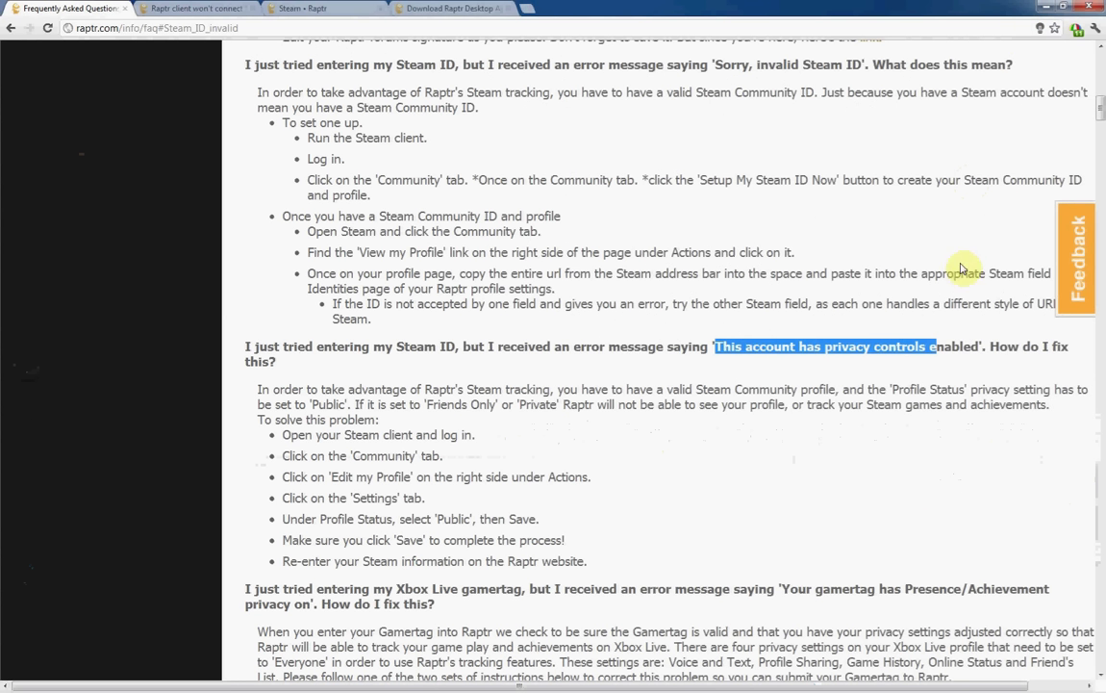
left_click_drag(980, 347, 712, 348)
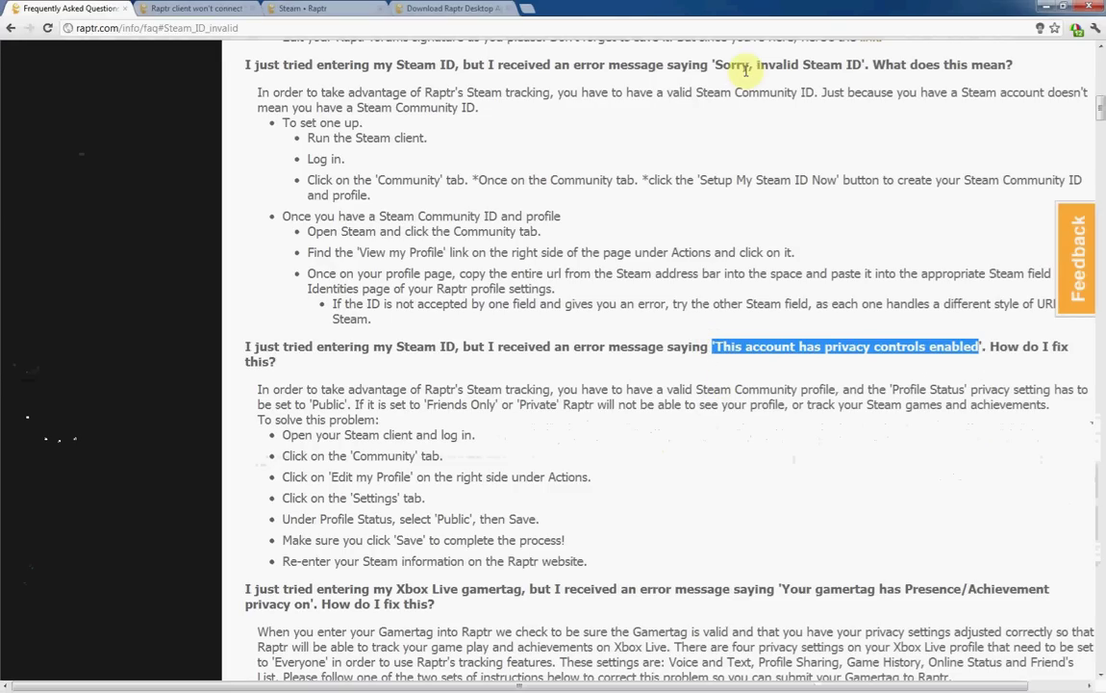
left_click(334, 395)
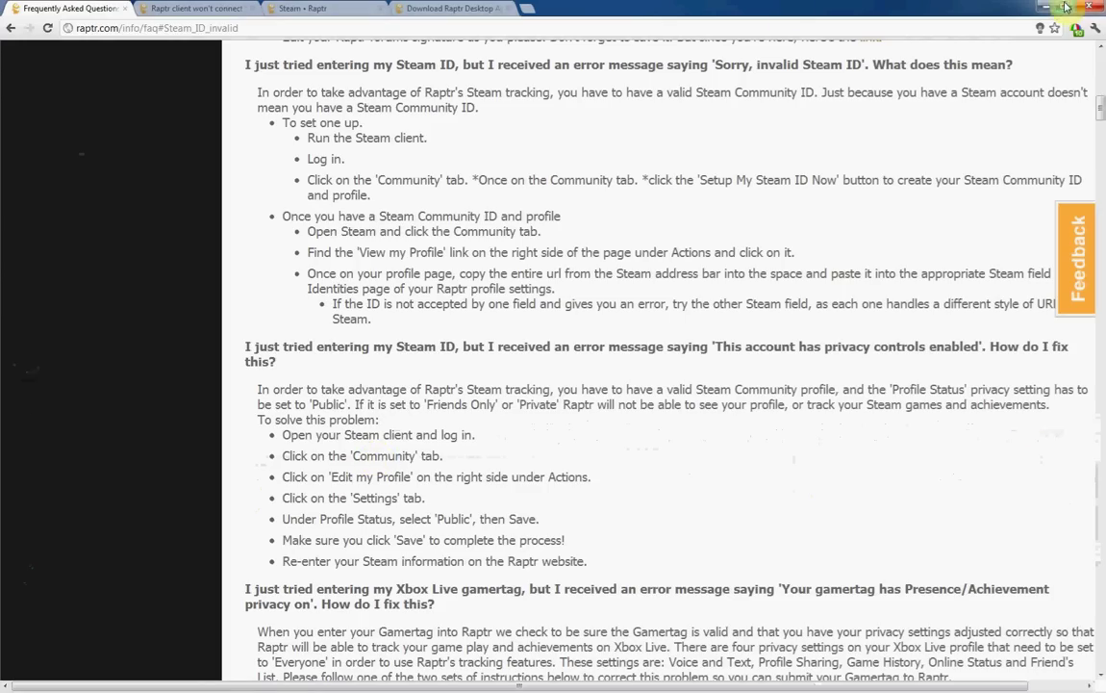
- Switch to Steam in a maximized window, view the game library and return to the Community section
double_click(979, 8)
left_click(429, 554)
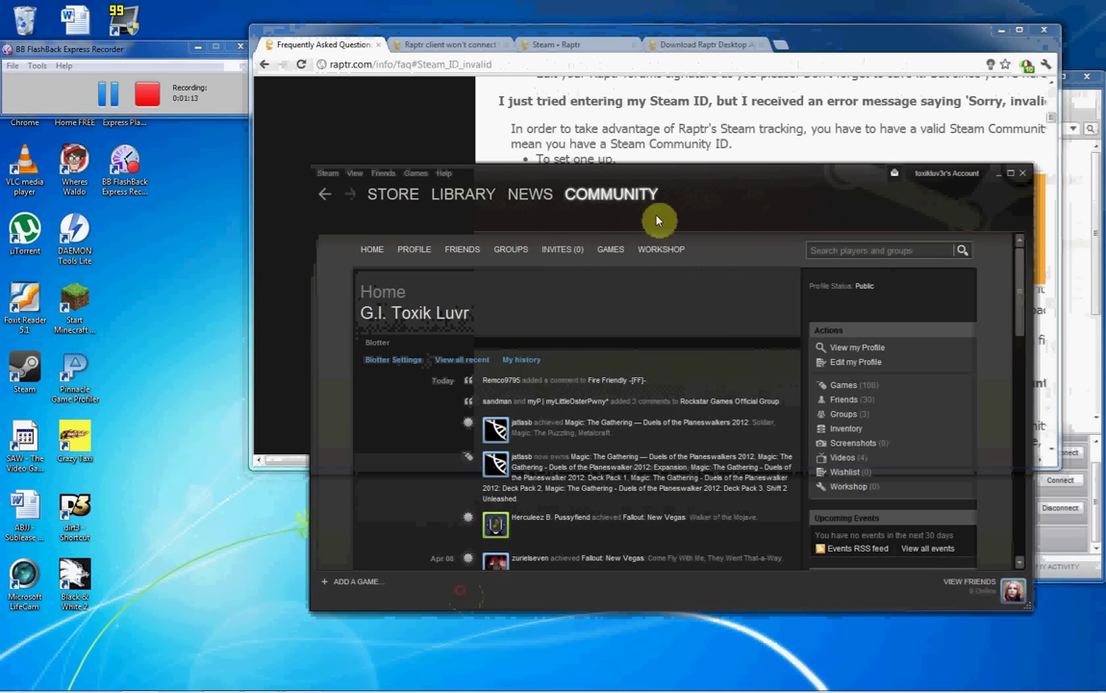
left_click(1008, 176)
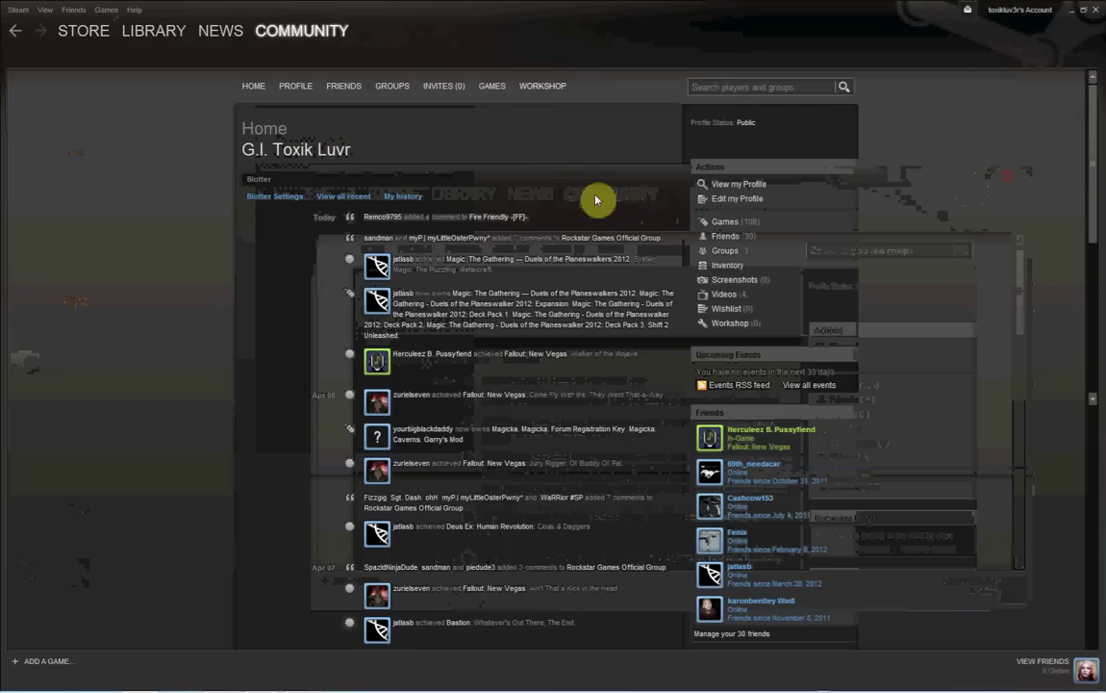
left_click(144, 31)
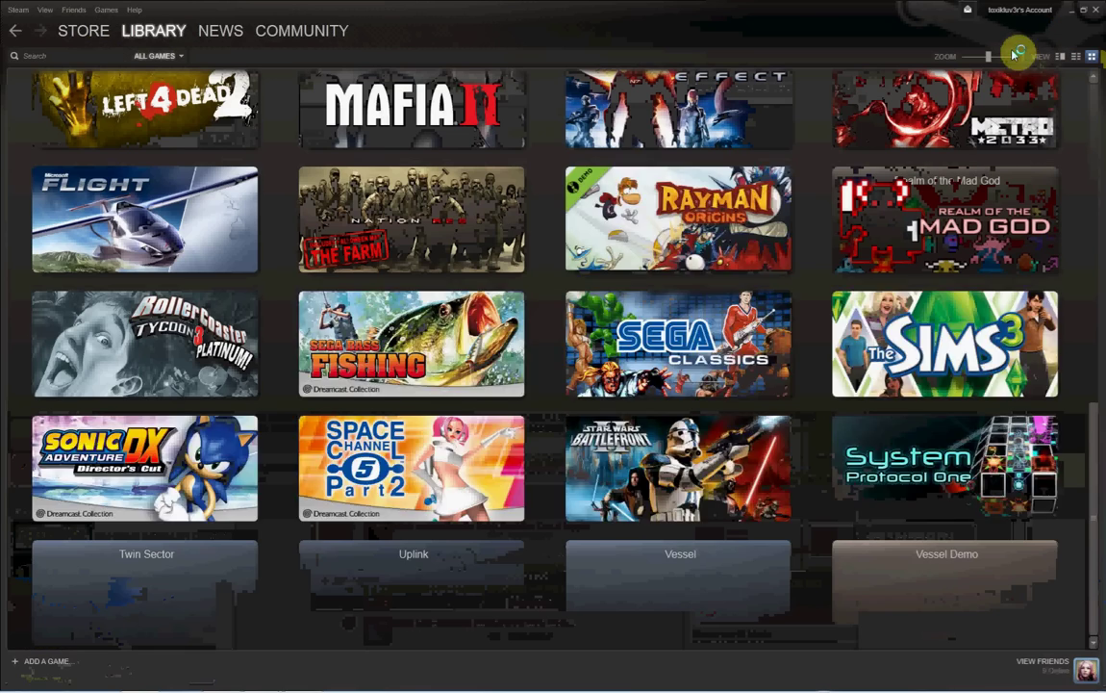
left_click(1017, 18)
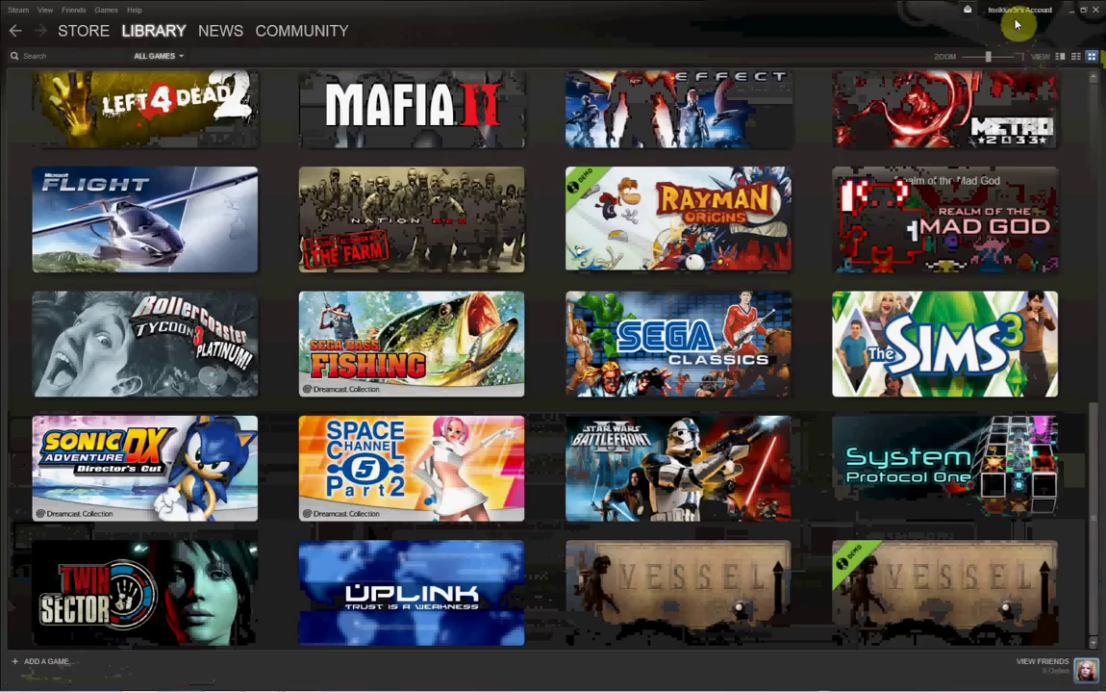
left_click(334, 39)
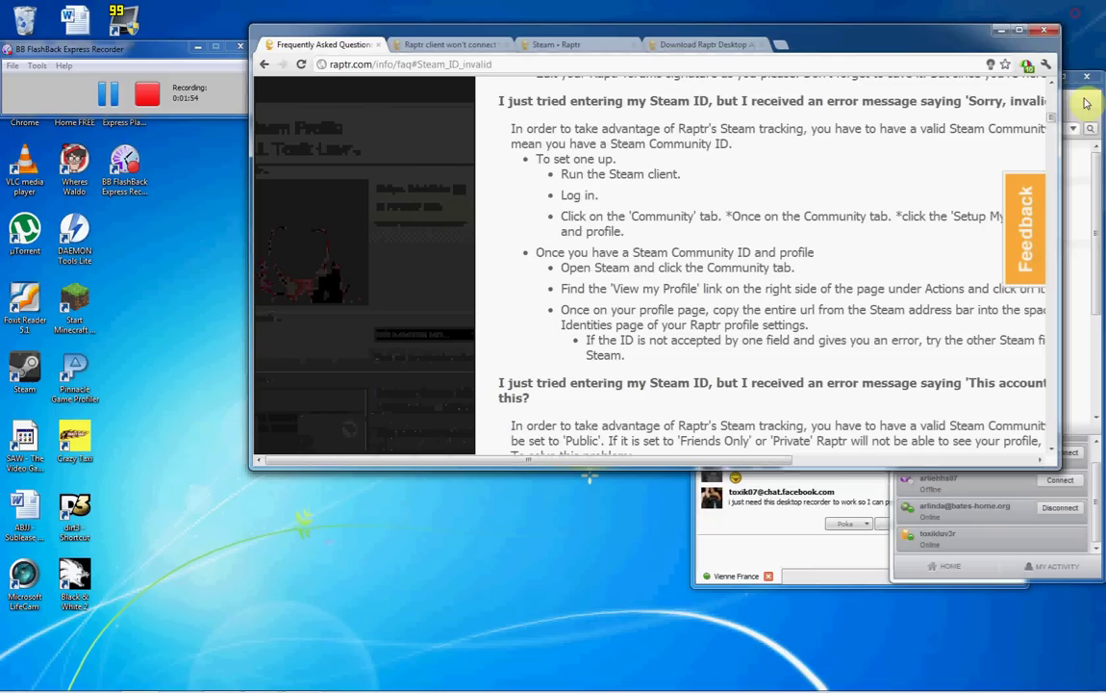
- Maximize the browser window, switch back to Steam and open the Community home page
left_click(972, 12)
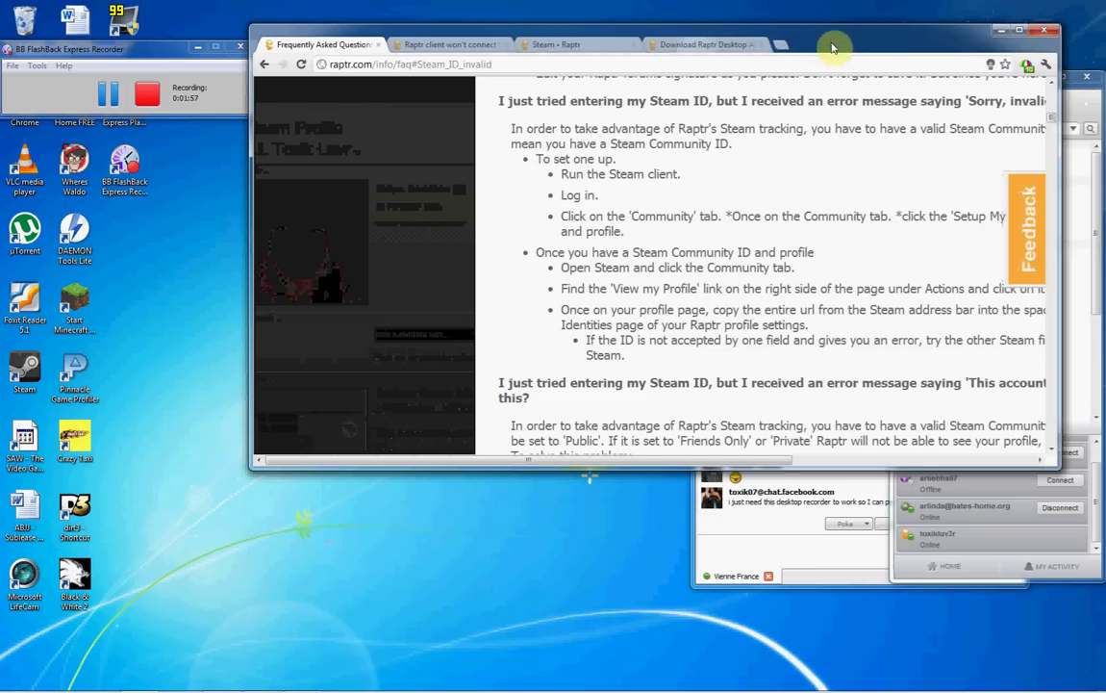
left_click_drag(832, 44, 620, 94)
left_click(806, 81)
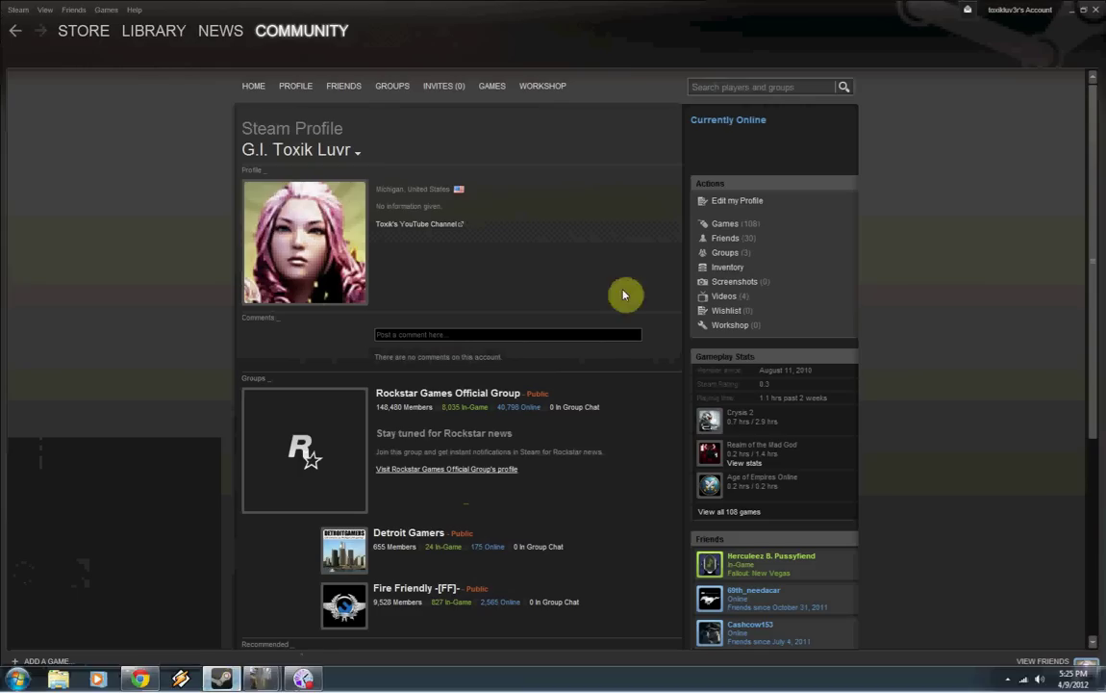
left_click(271, 41)
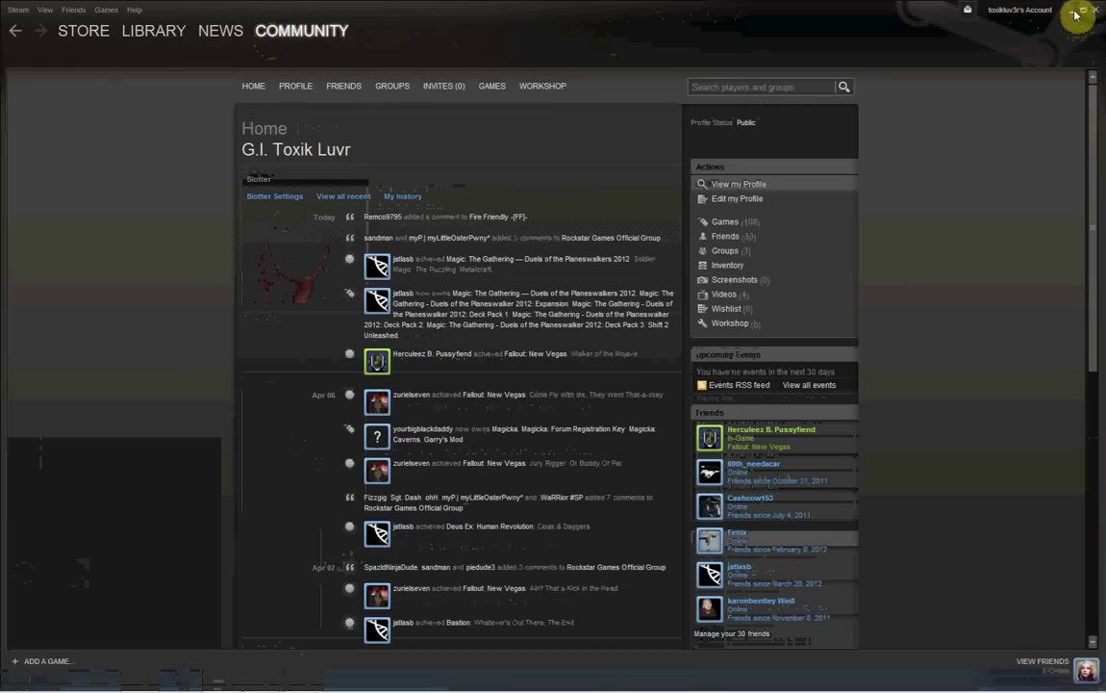
- Return to the FAQ in the browser and examine the fix for the 'This account has privacy controls enabled' error
left_click(1076, 13)
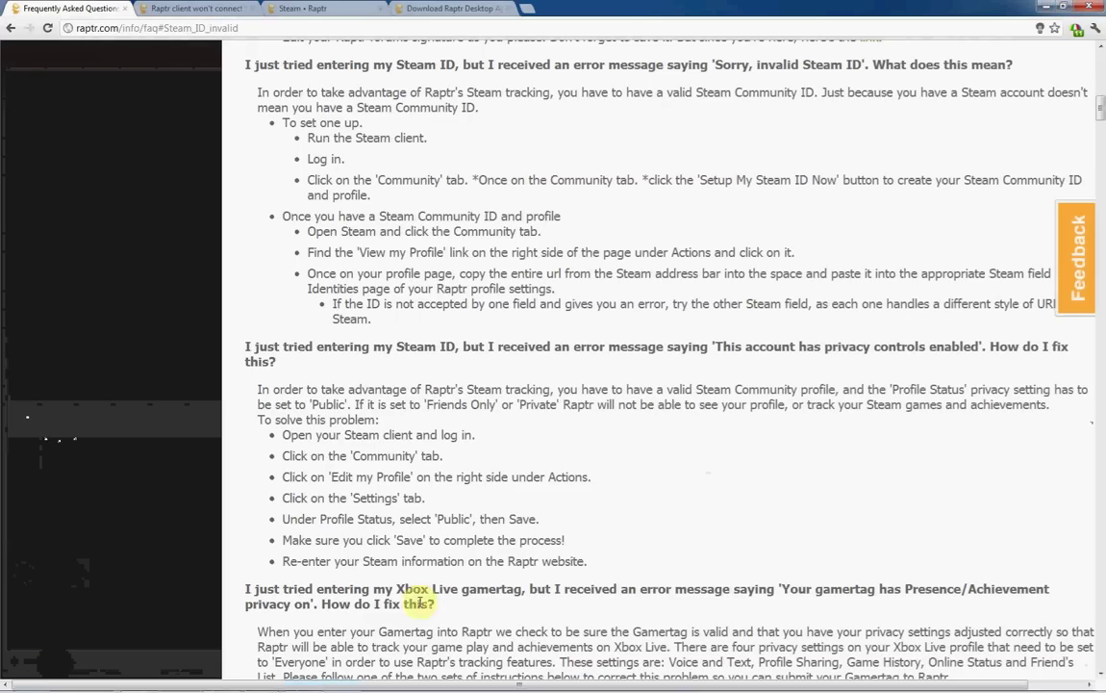
scroll(760, 317, "down", 1)
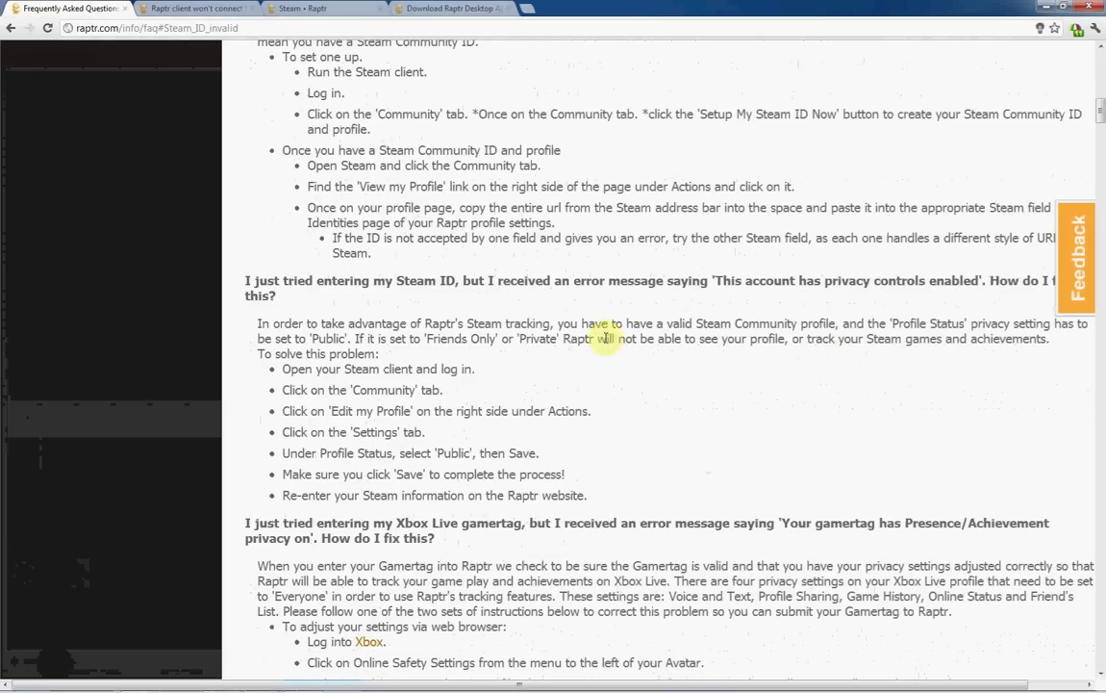
left_click_drag(714, 280, 980, 280)
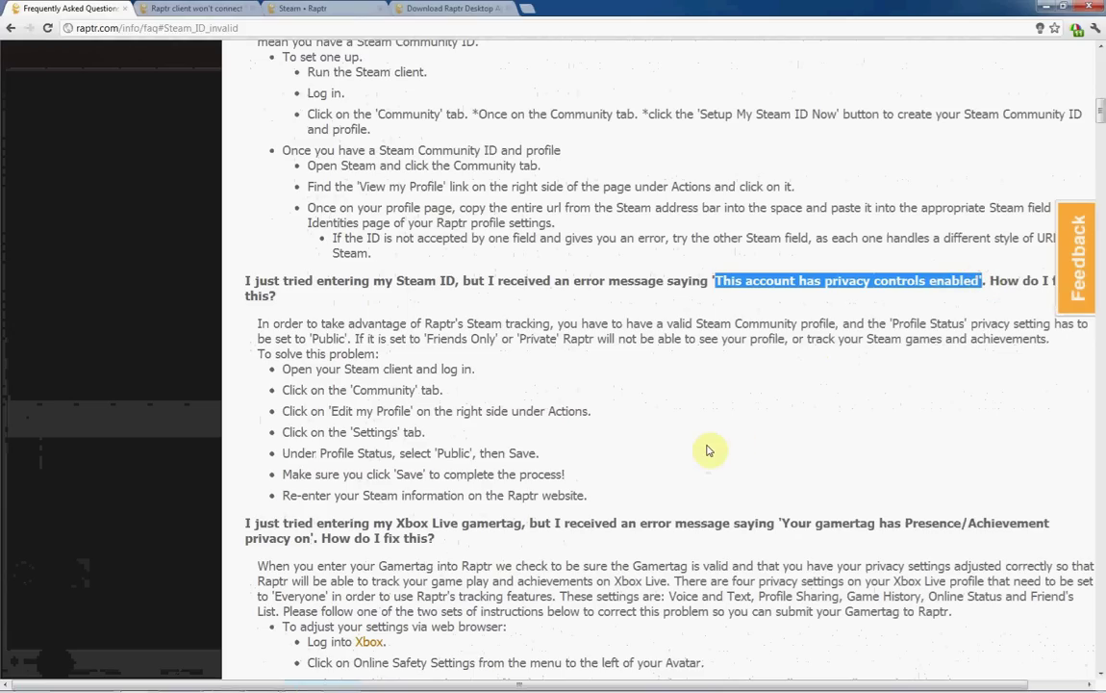
left_click(941, 455)
scroll(946, 452, "down", 1)
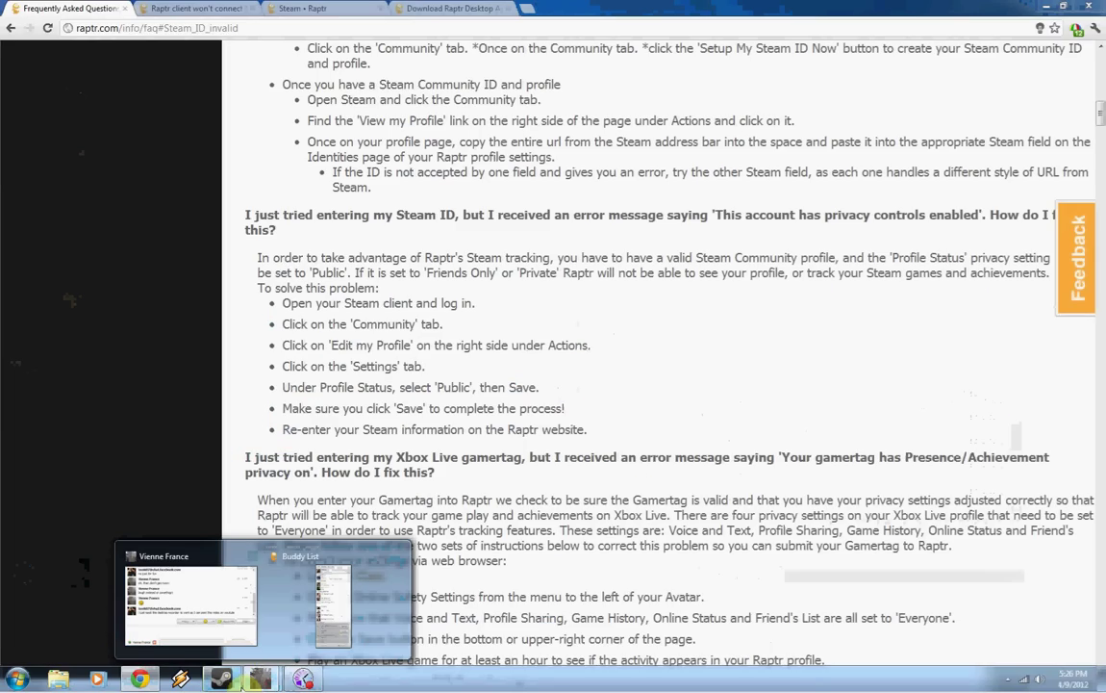
- Switch to Steam, open the profile's privacy settings for editing and highlight the Profile Status label
left_click(234, 683)
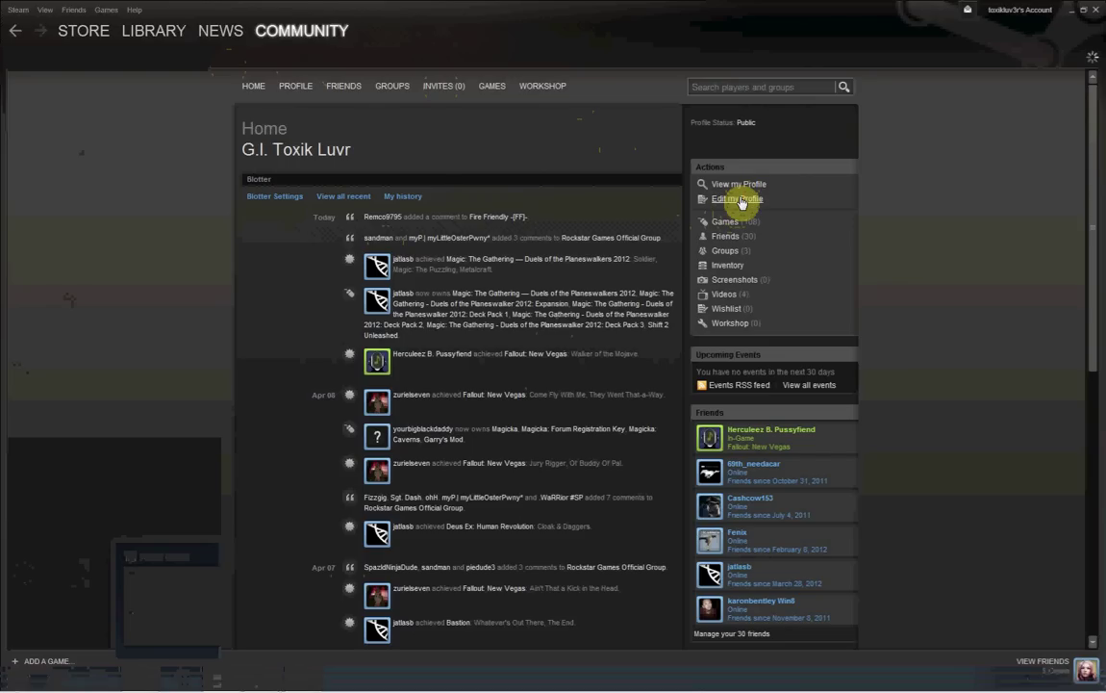
left_click(731, 200)
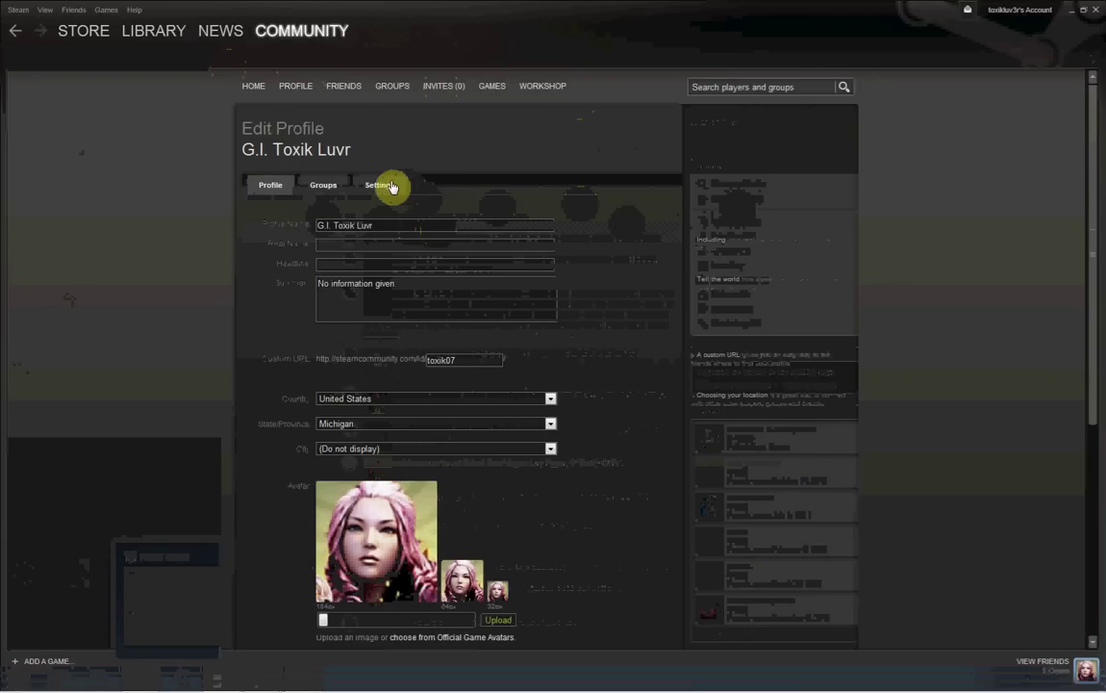
left_click(394, 185)
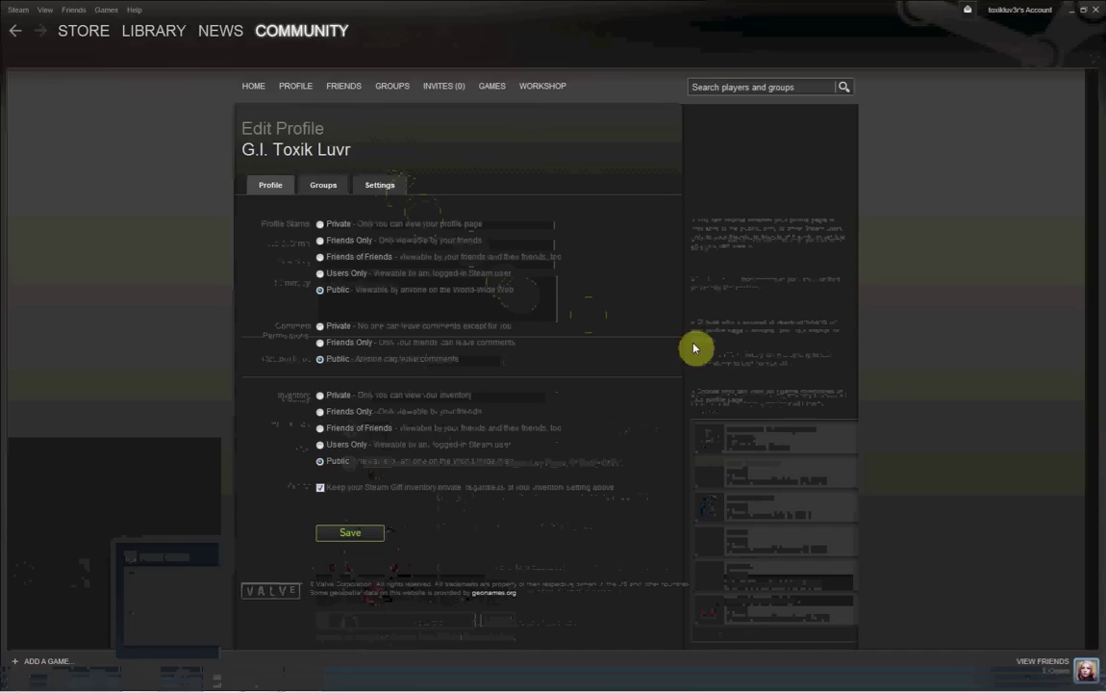
triple_click(323, 224)
triple_click(291, 219)
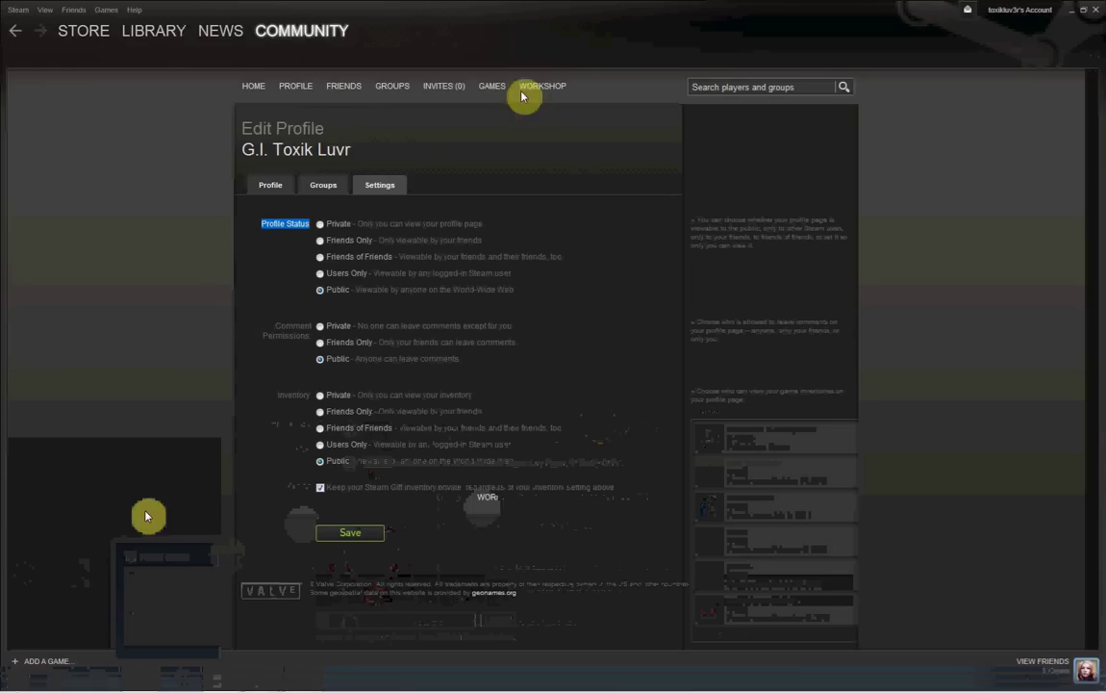
- Reopen the profile's privacy settings from the Community home page and save them with Profile Status as Public
left_click(252, 87)
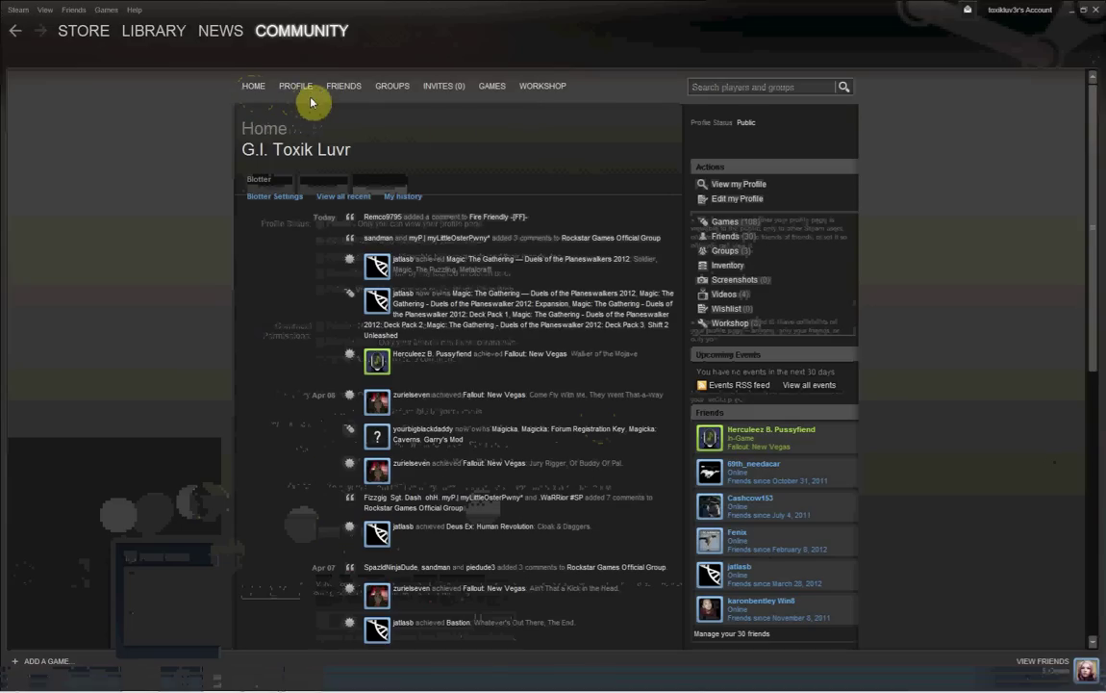
scroll(549, 352, "down", 4)
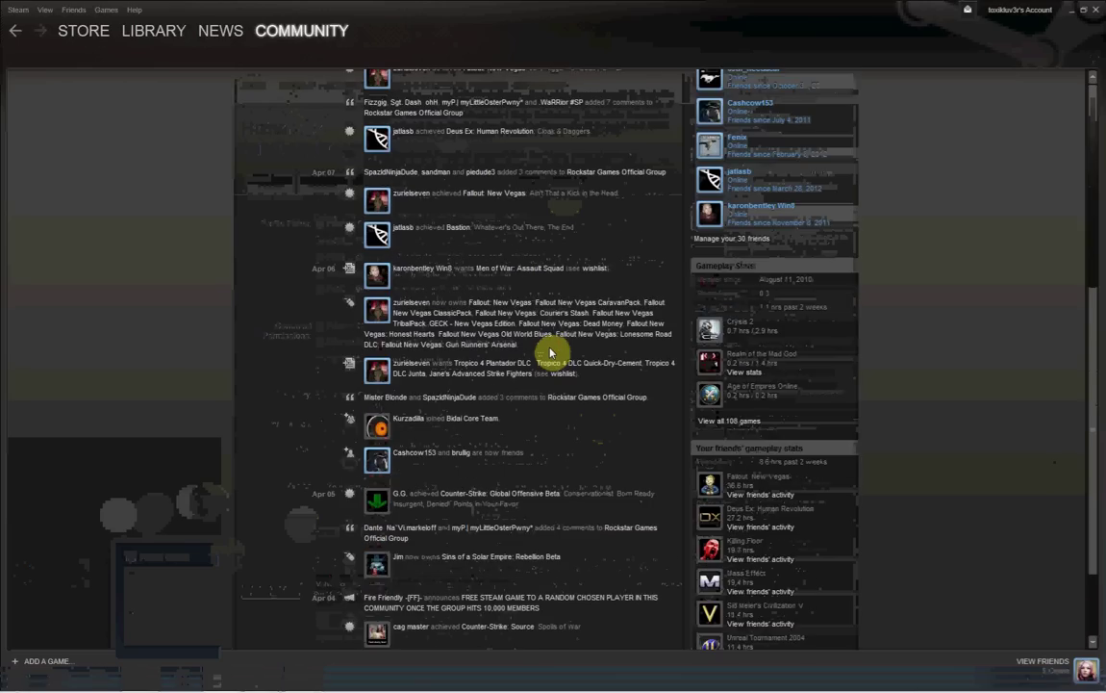
scroll(548, 349, "up", 2)
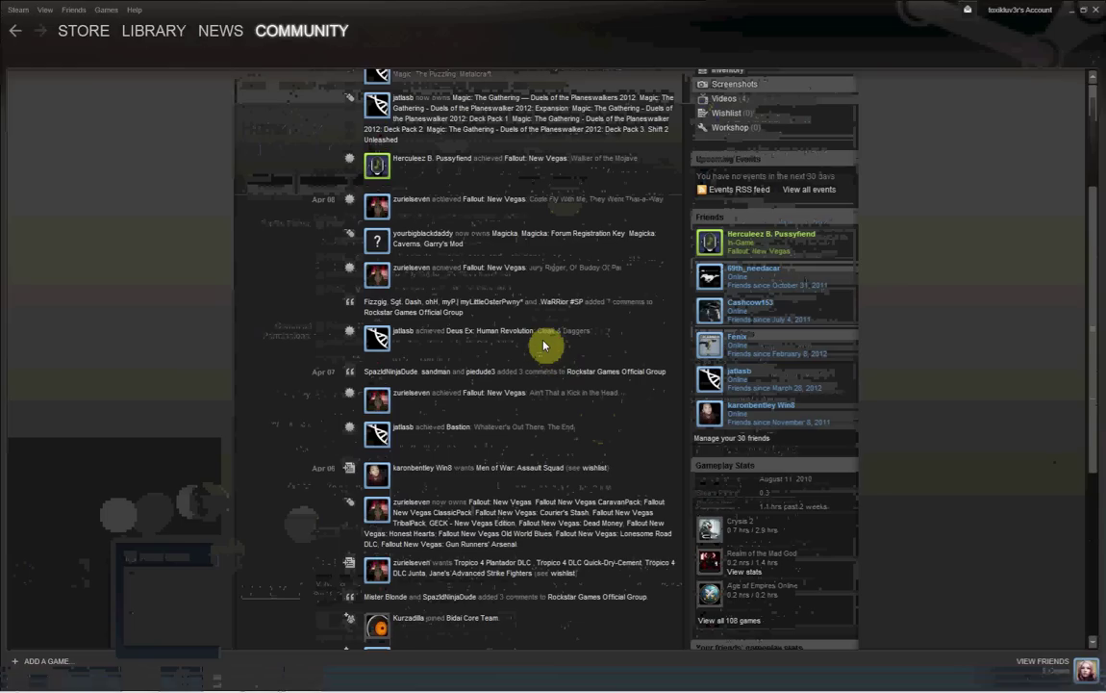
scroll(544, 344, "up", 2)
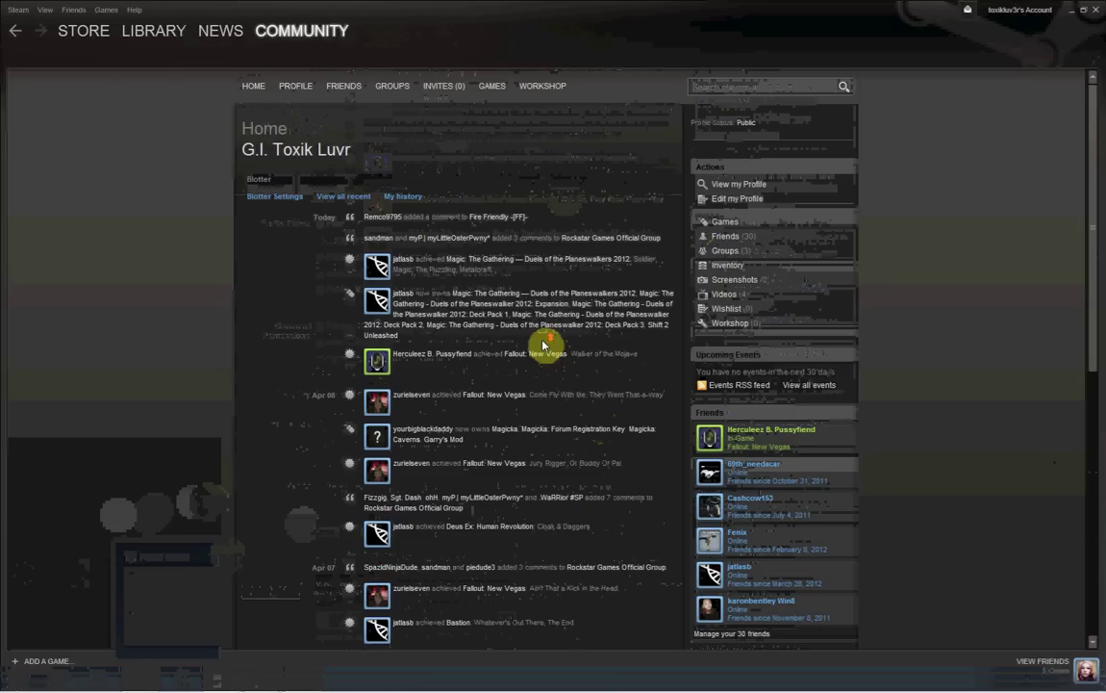
left_click(746, 200)
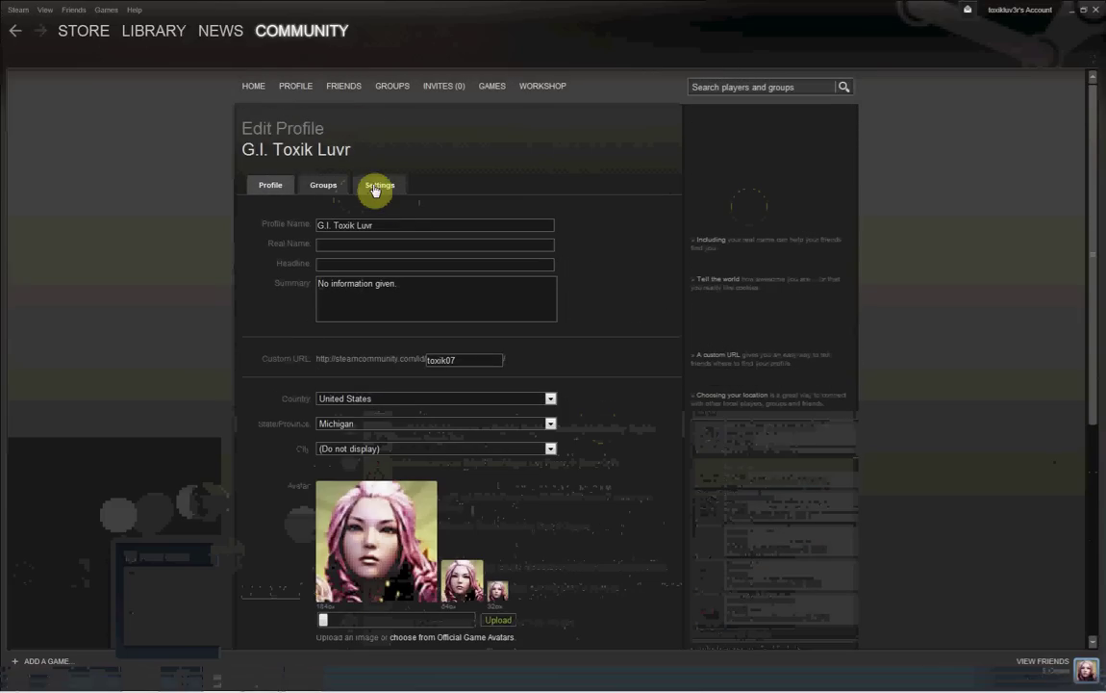
left_click(375, 188)
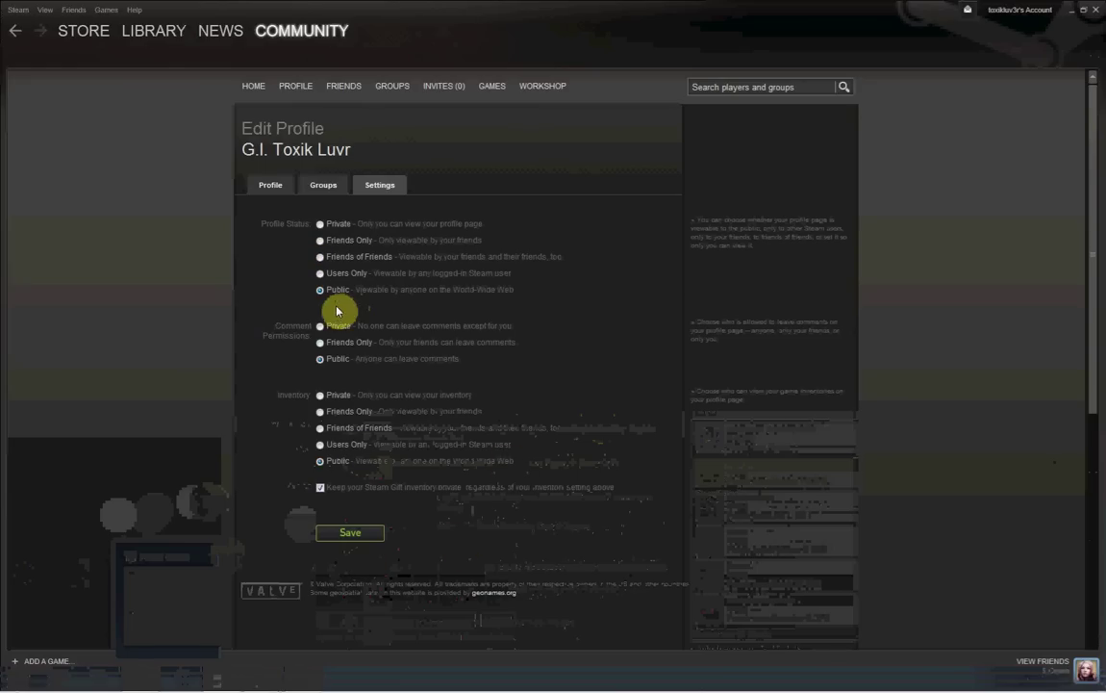
left_click(343, 534)
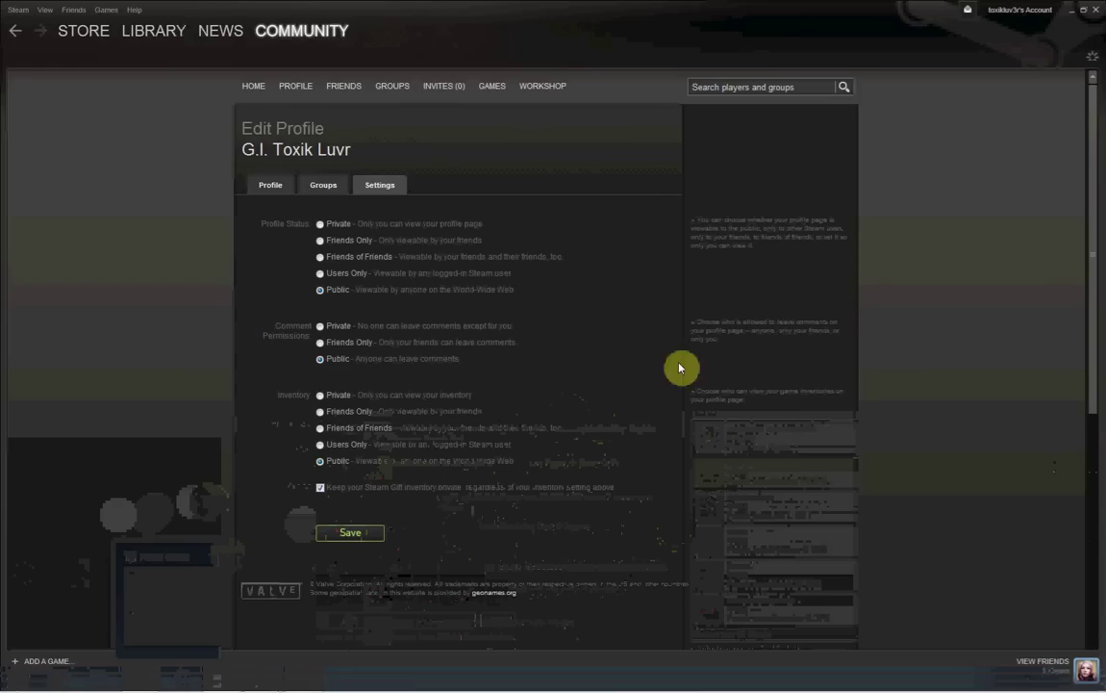
left_click(269, 183)
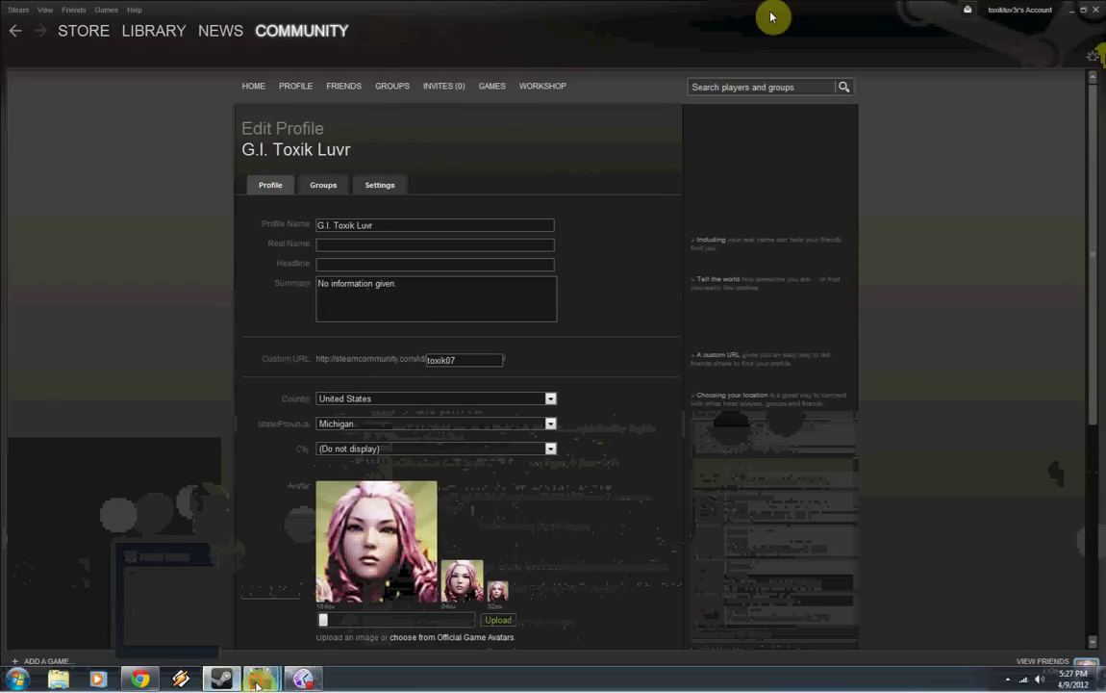
- Switch to the browser and go from the Steam forum thread to the Raptr account's dashboard
mouse_move(240, 681)
left_click(135, 608)
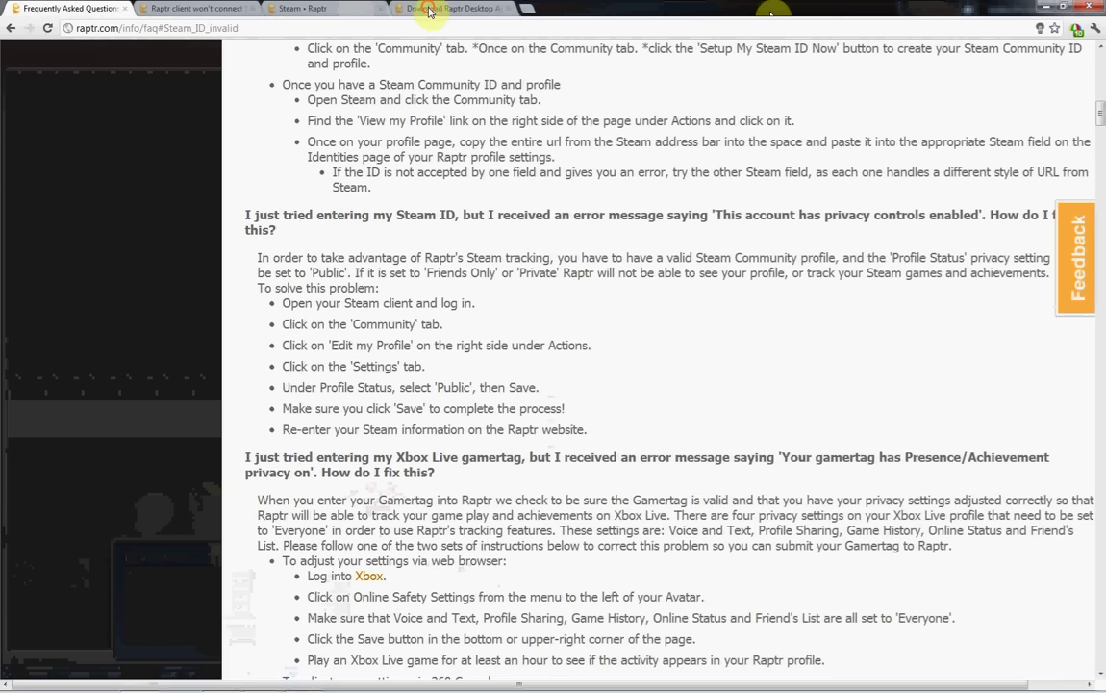
left_click(398, 9)
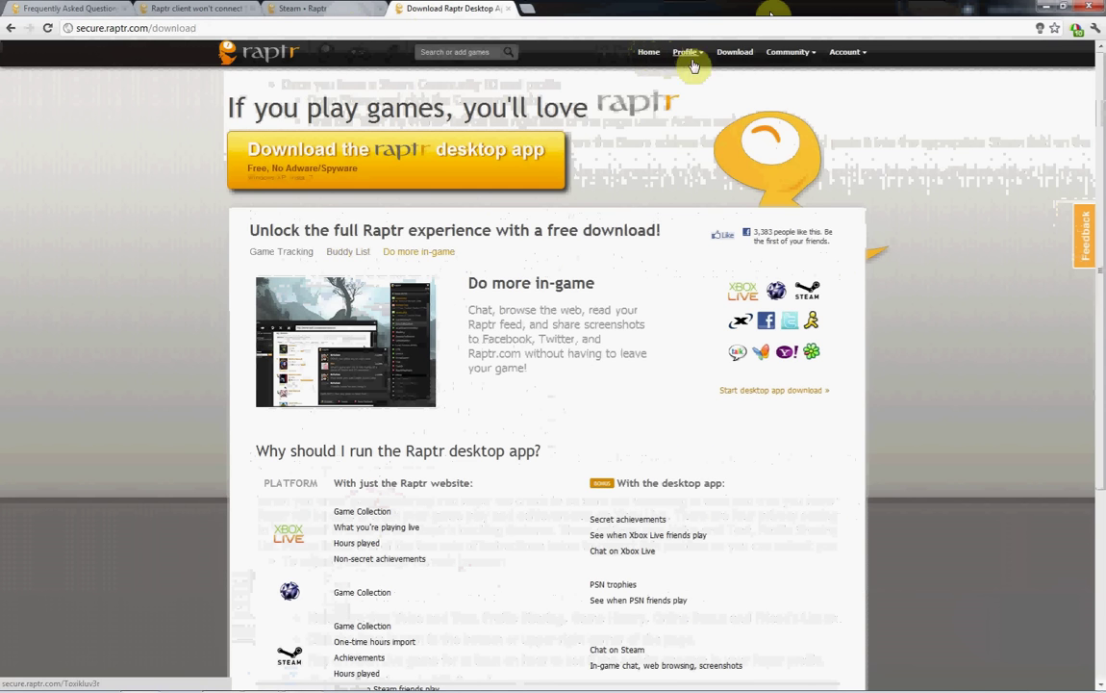
left_click(272, 11)
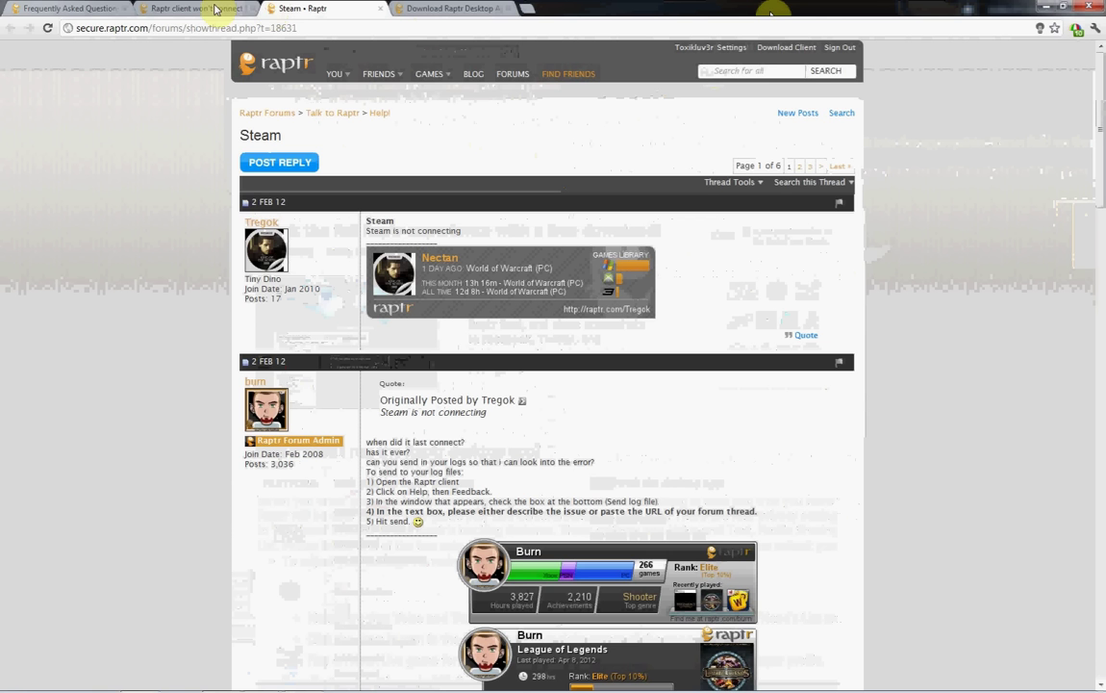
left_click(216, 10)
left_click(308, 9)
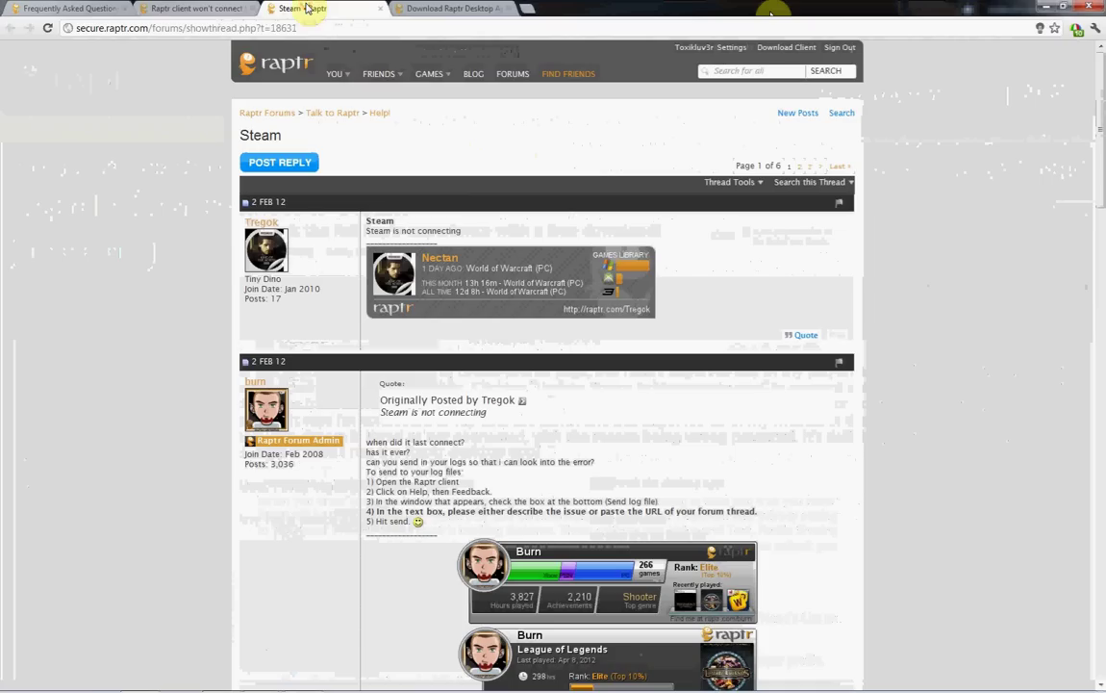
left_click(283, 71)
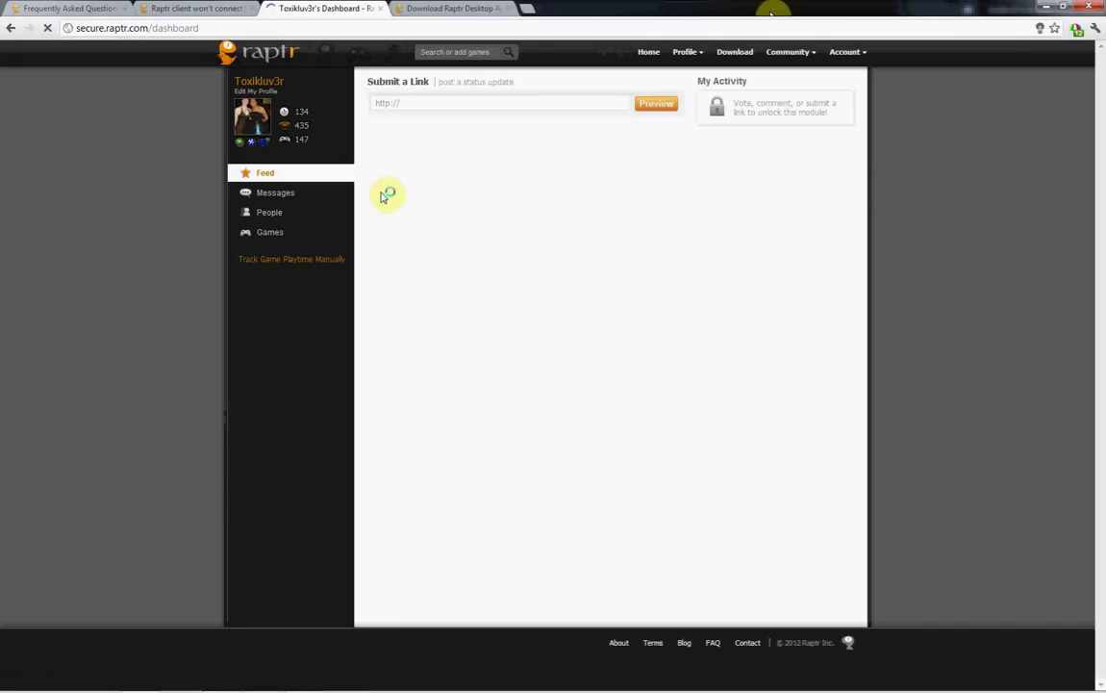